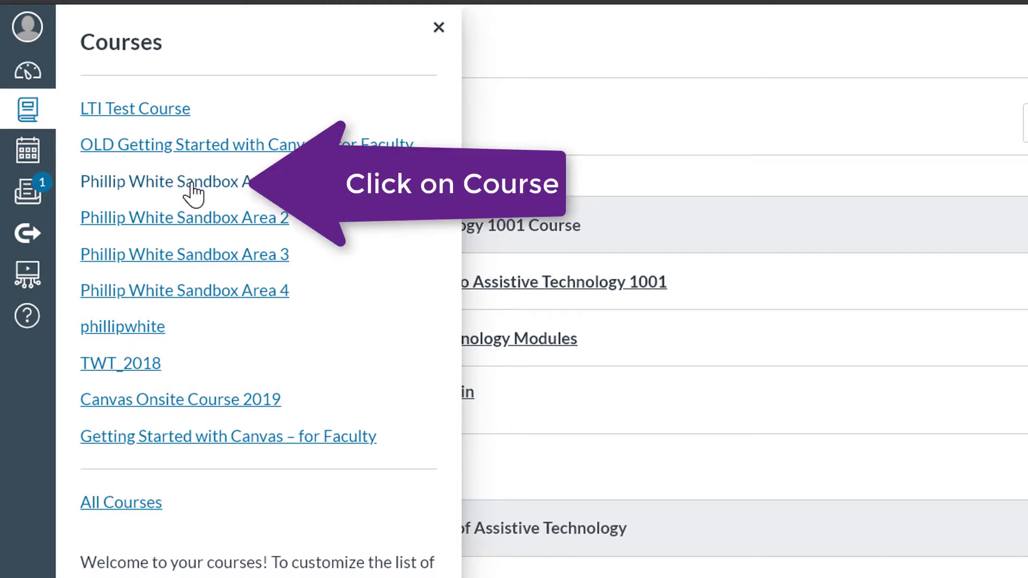
- Open the Sandbox Area course from the Courses list
{"action": "left_click", "coordinate": [193, 191]}
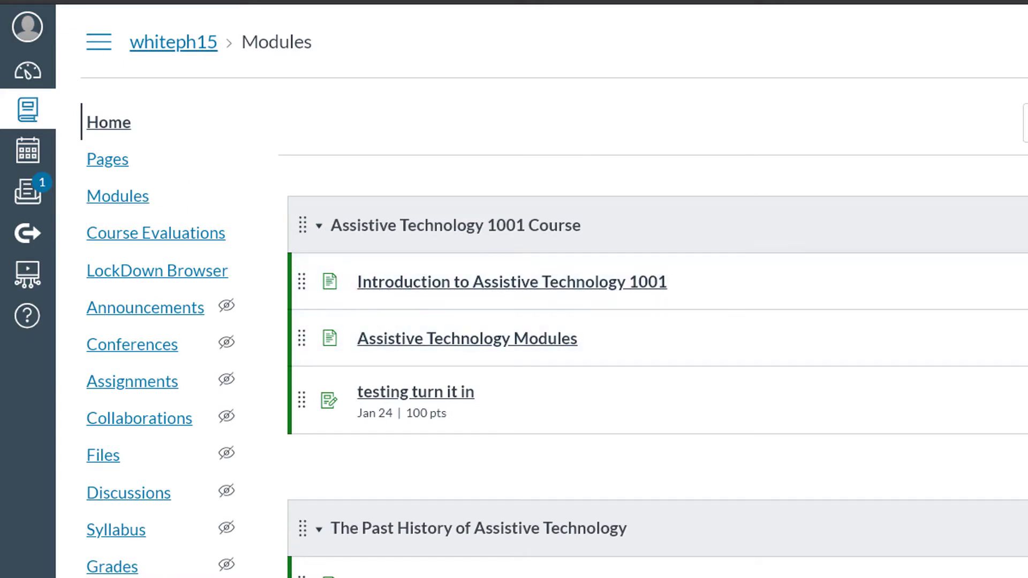
{"action": "scroll", "coordinate": [643, 322], "scroll_direction": "down", "scroll_amount": 3}
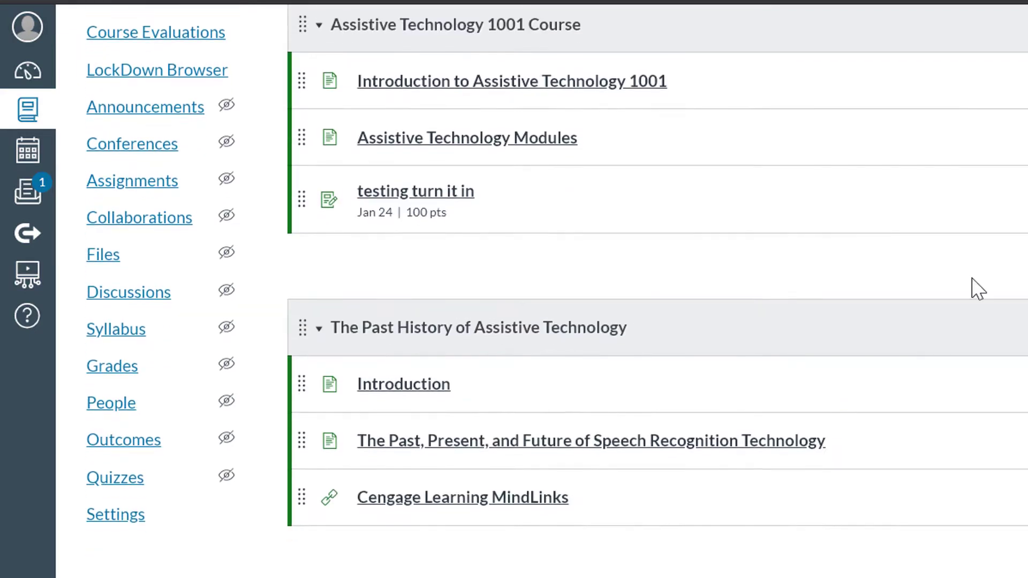
- Open the sandbox course's Settings page from the course navigation menu
{"action": "left_click", "coordinate": [120, 516]}
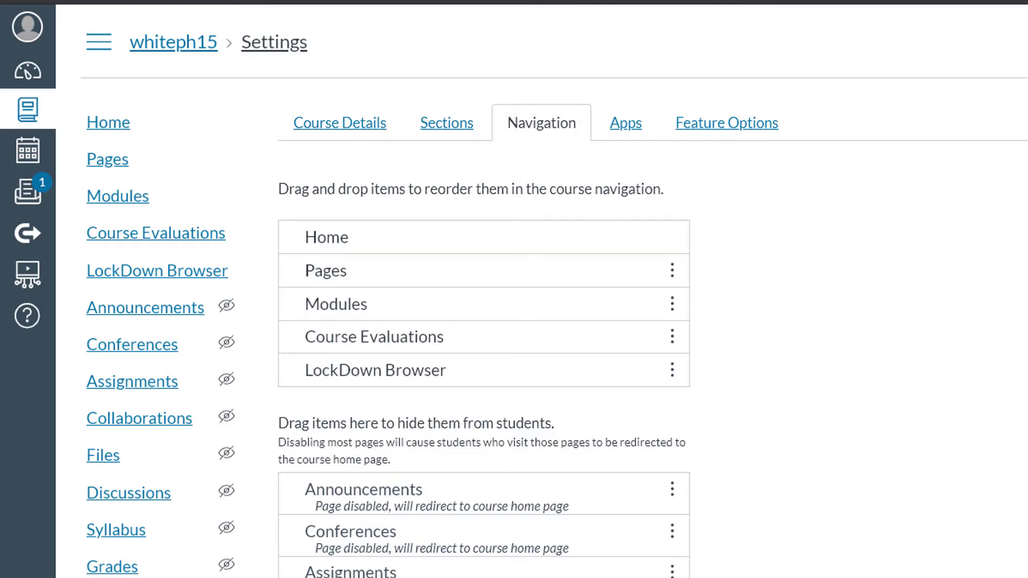
{"action": "scroll", "coordinate": [514, 321], "scroll_direction": "down", "scroll_amount": 5}
{"action": "scroll", "coordinate": [514, 321], "scroll_direction": "down", "scroll_amount": 5}
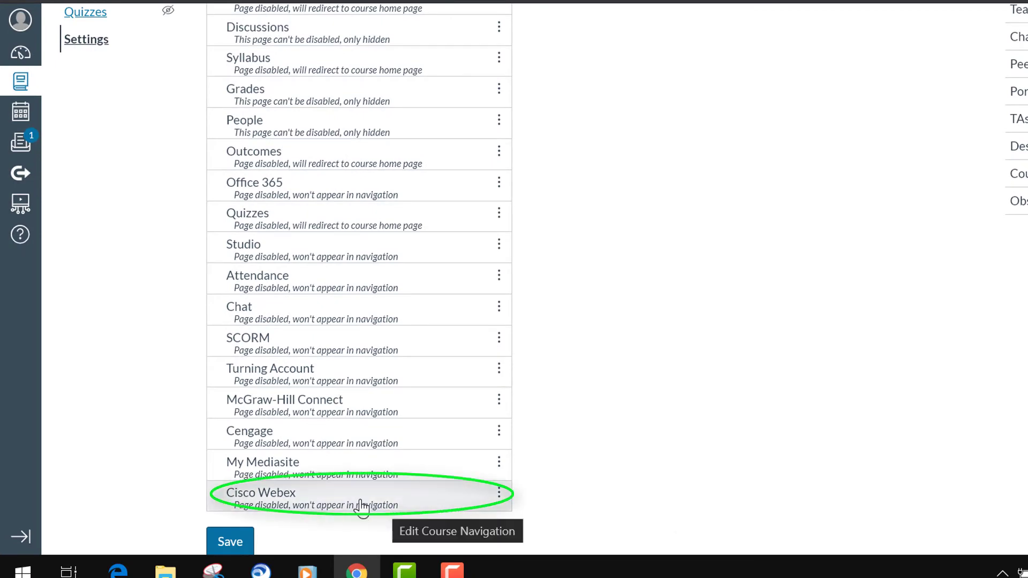
{"action": "mouse_move", "coordinate": [356, 500]}
{"action": "left_mouse_down"}
{"action": "mouse_move", "coordinate": [412, 12]}
{"action": "mouse_move", "coordinate": [410, 61]}
{"action": "left_mouse_up"}
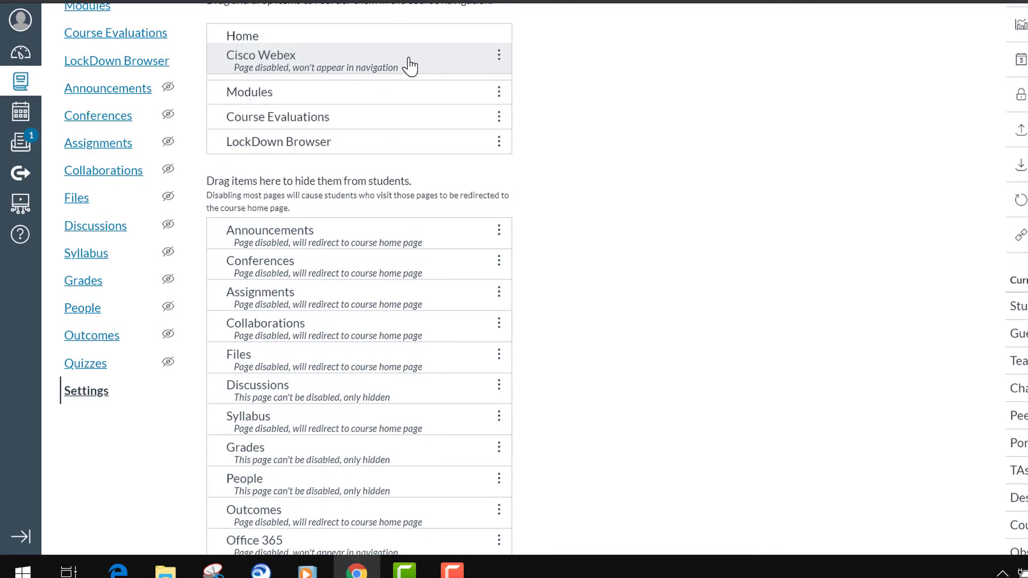
- Move Cisco Webex directly under Home, save the navigation, and open Cisco Webex
{"action": "left_click_drag", "start_coordinate": [411, 62], "coordinate": [411, 64]}
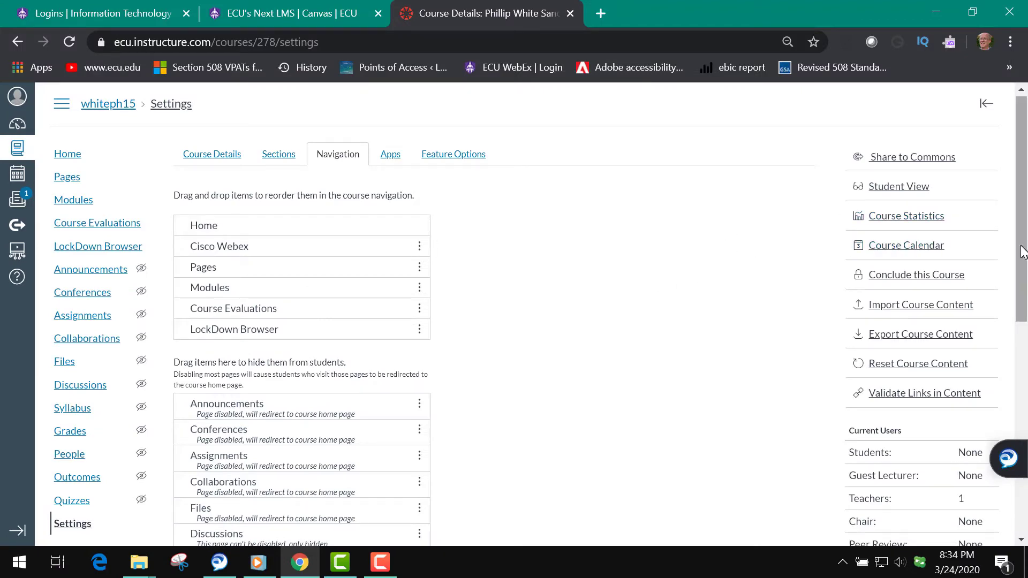
{"action": "left_click_drag", "start_coordinate": [1021, 240], "coordinate": [1017, 488]}
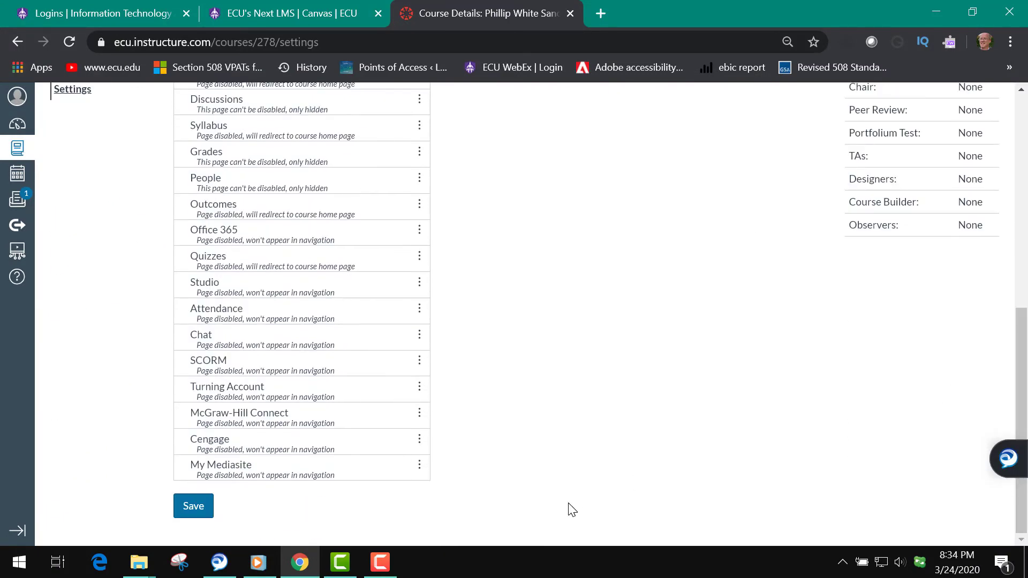
{"action": "left_click", "coordinate": [194, 506]}
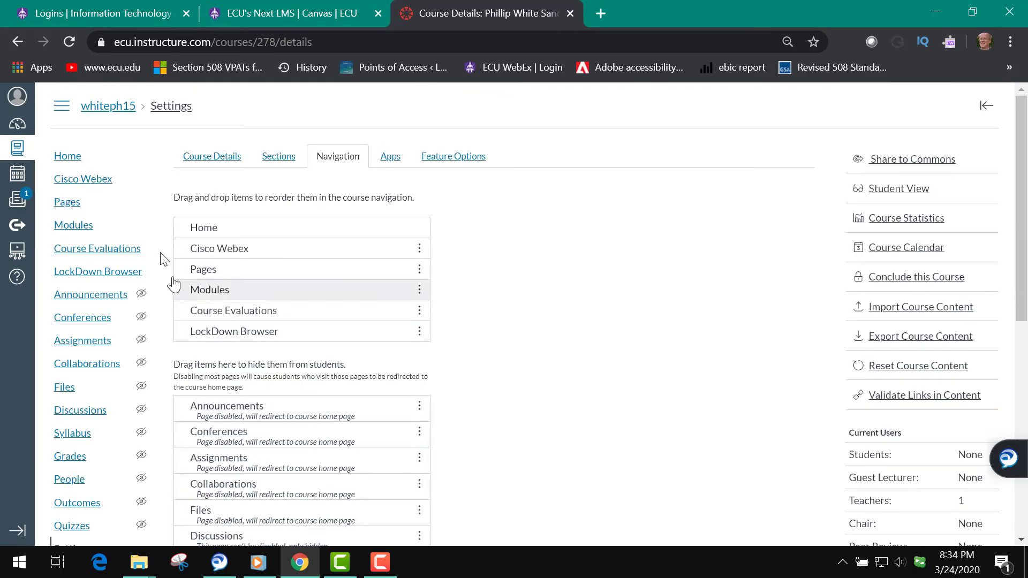
{"action": "left_click", "coordinate": [70, 181]}
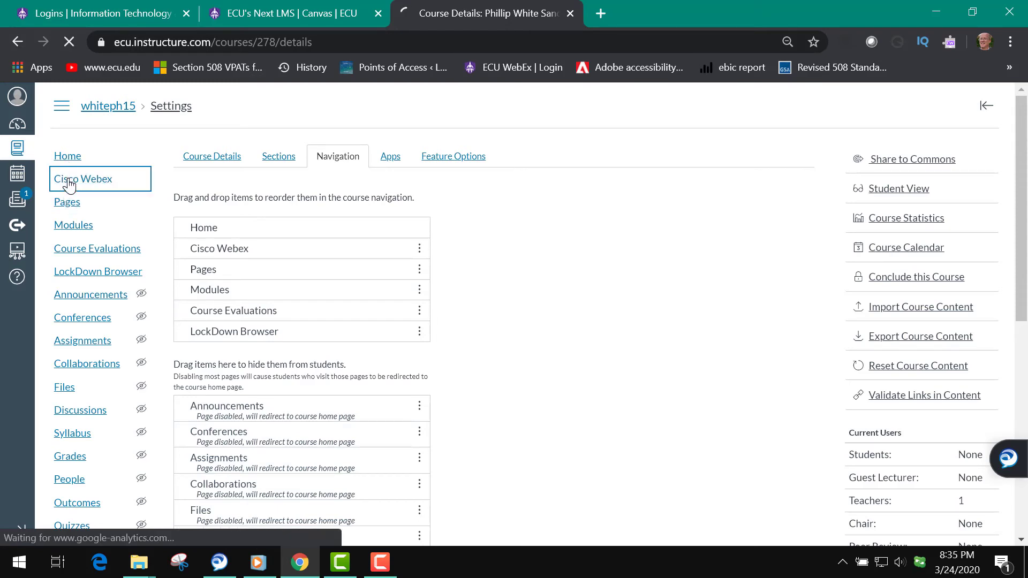